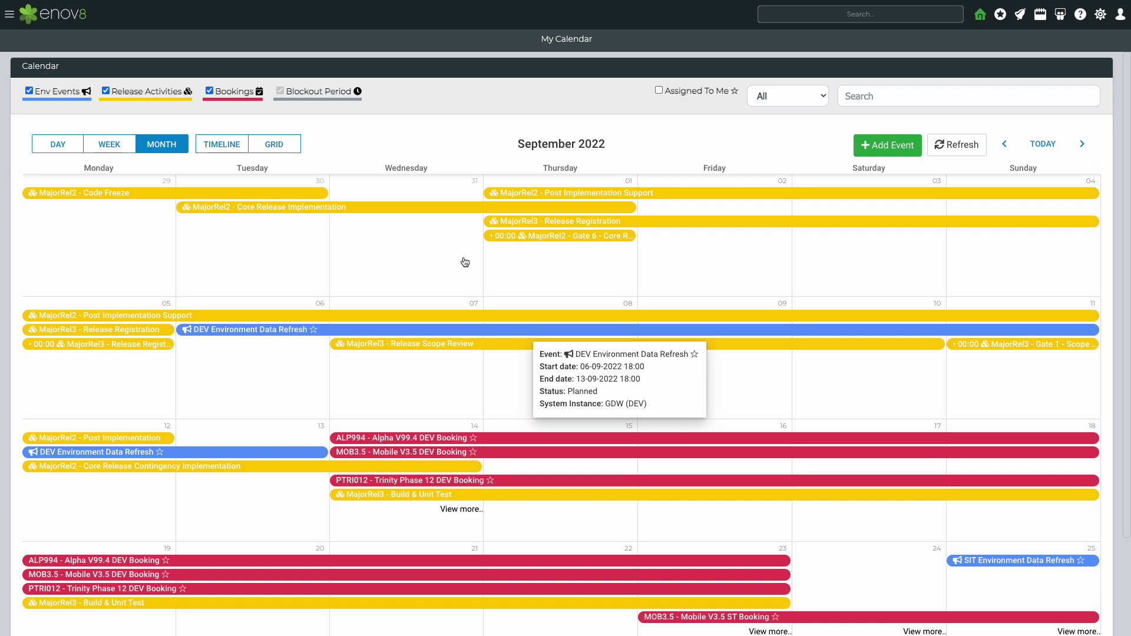
# Toggle the September 2022 calendar to week view and back to month, then filter to DEV Env.
pyautogui.click(116, 152)
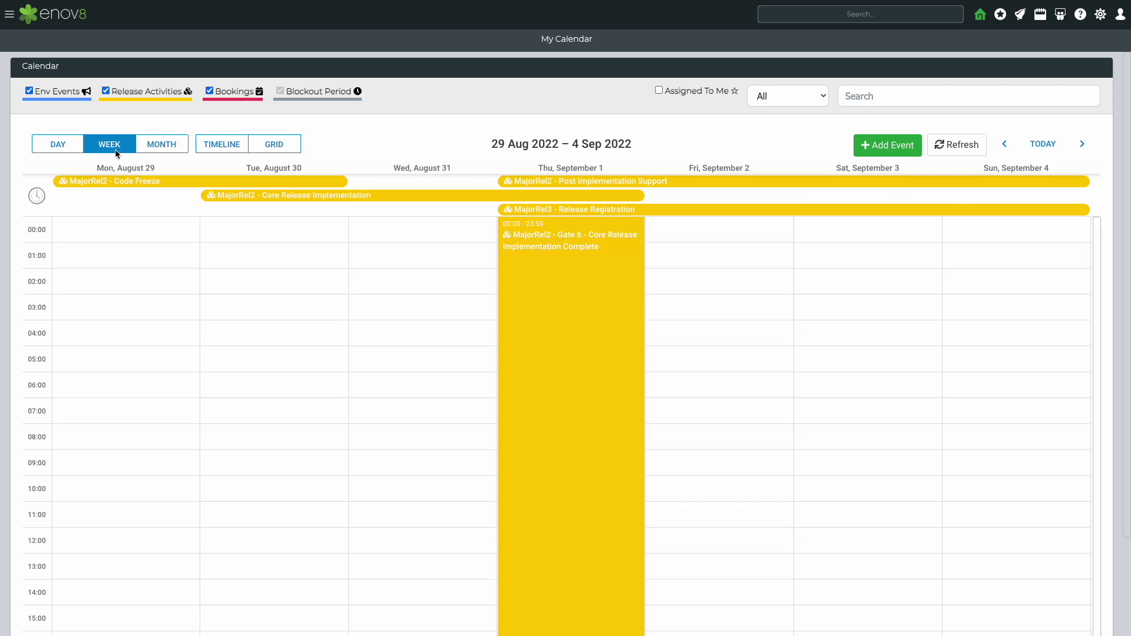
pyautogui.click(157, 150)
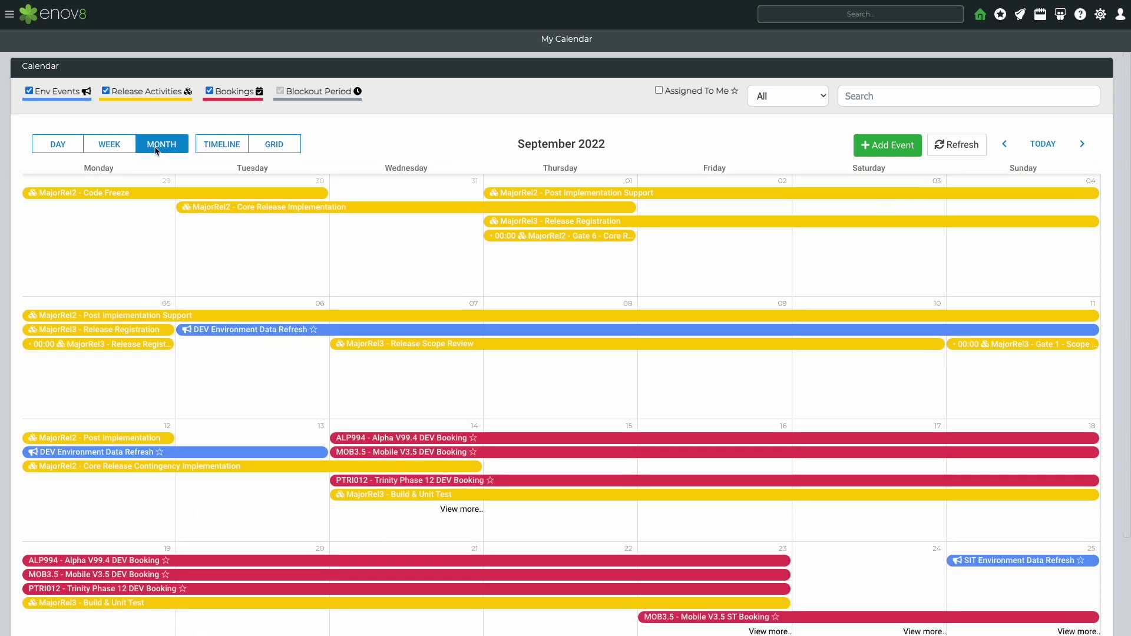
pyautogui.click(754, 105)
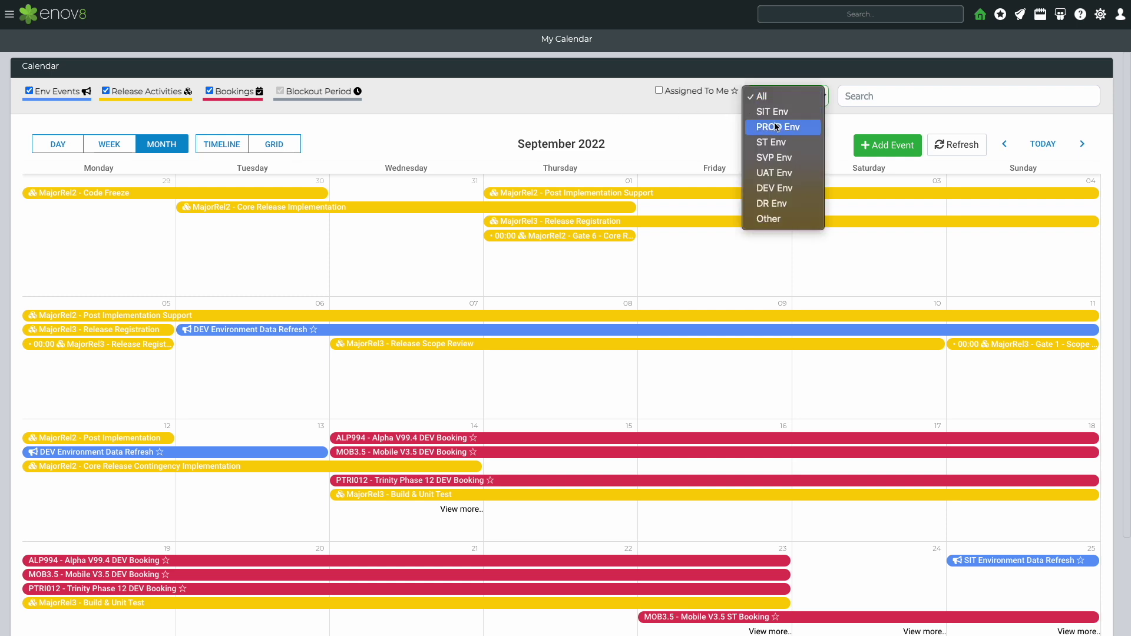
pyautogui.click(777, 189)
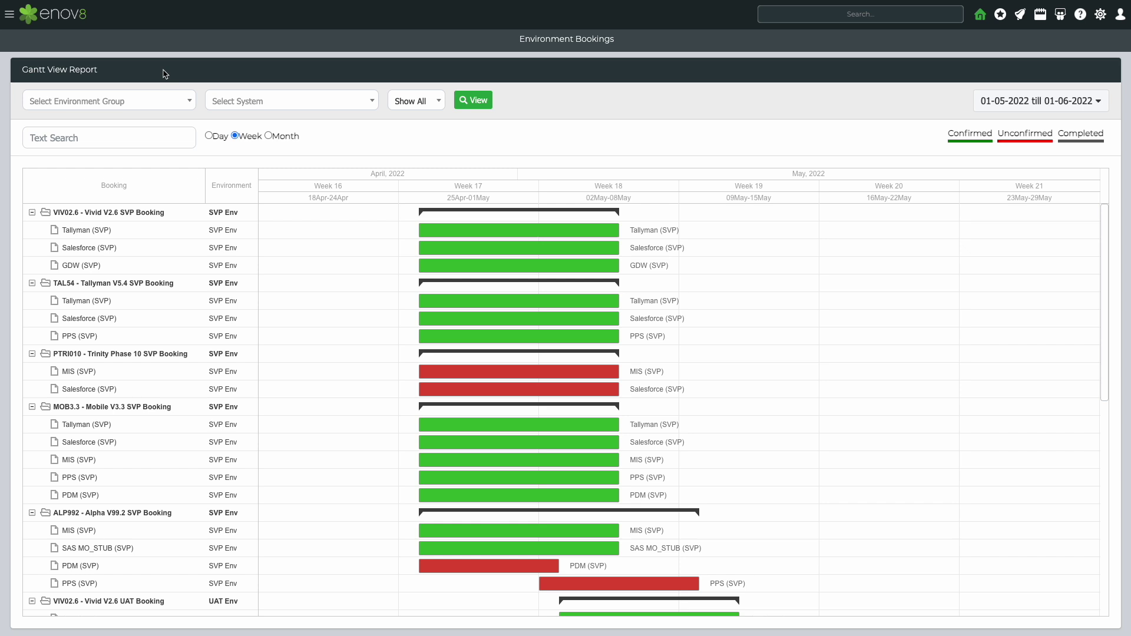
# Browse the environment group and system filter lists, closing them without choosing a system.
pyautogui.click(160, 100)
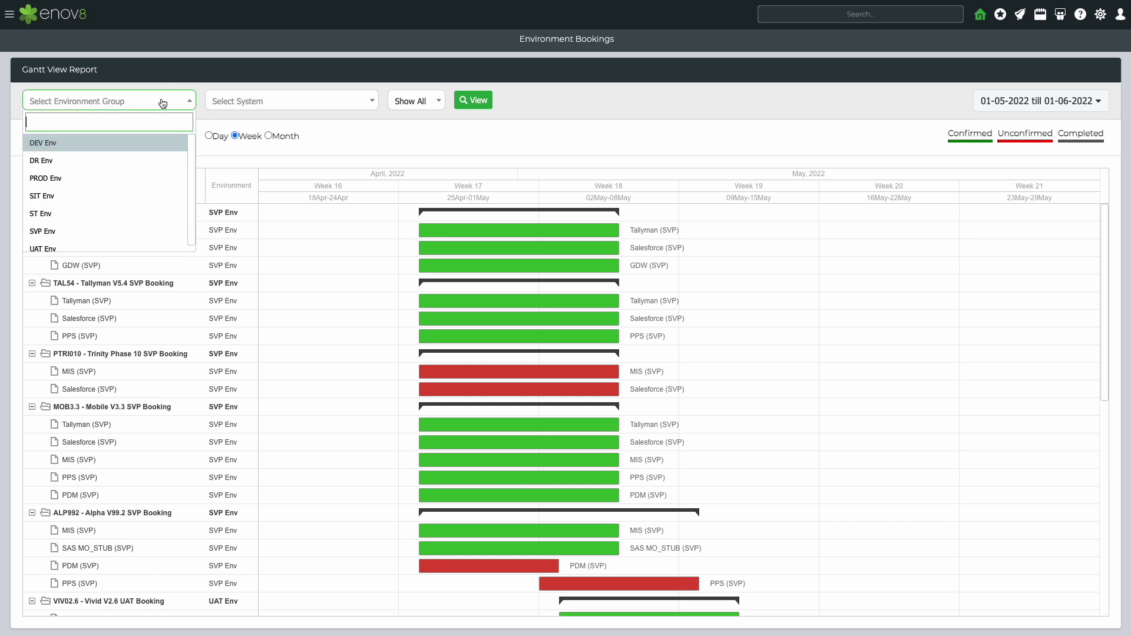
pyautogui.click(222, 103)
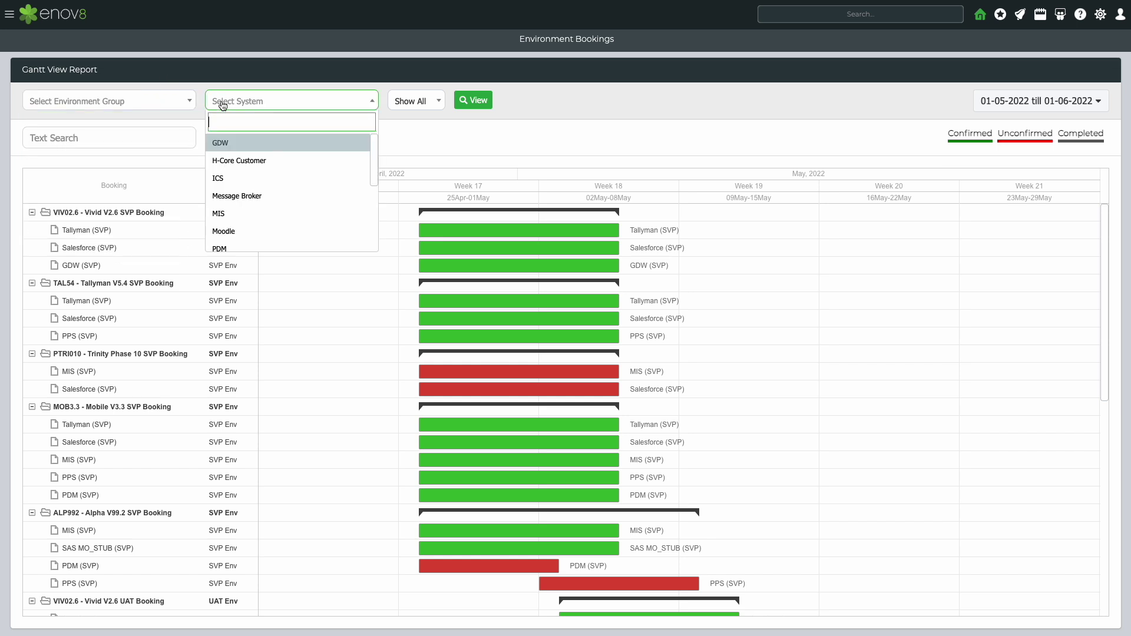
pyautogui.click(207, 85)
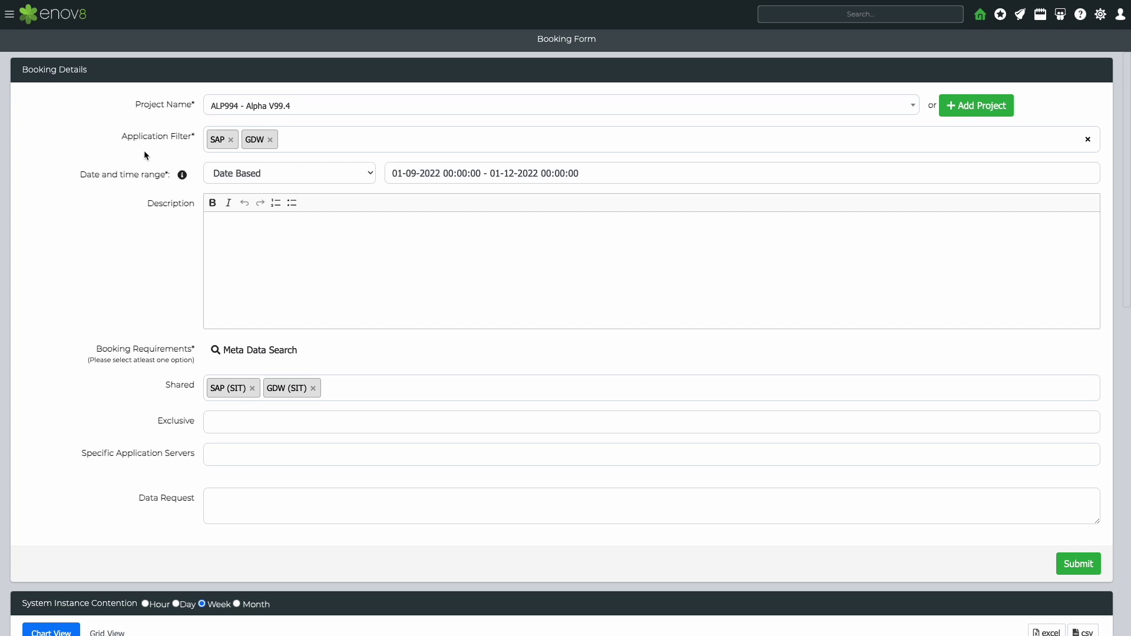
# Check the application filter list, then change the booking's date and time range to Slot Based.
pyautogui.click(306, 137)
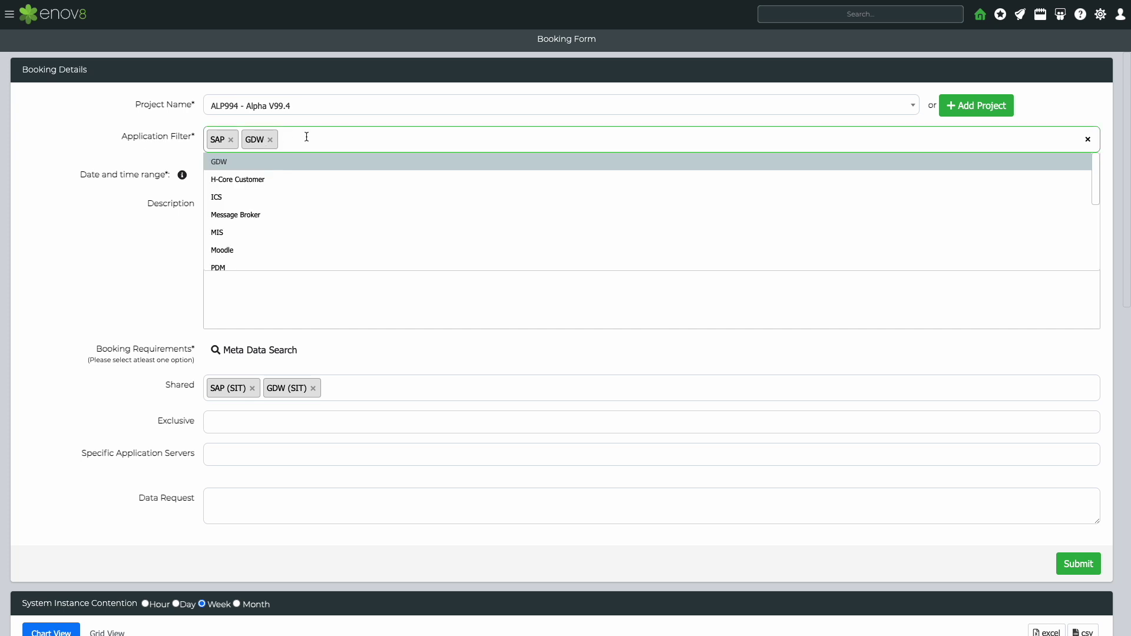
pyautogui.click(104, 235)
pyautogui.click(277, 177)
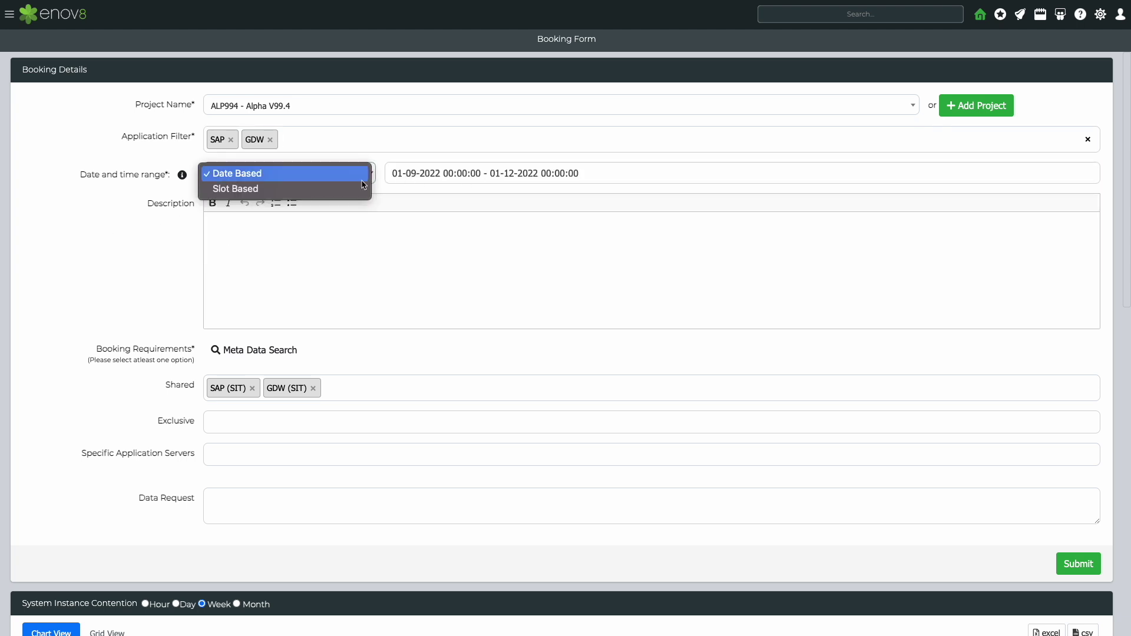
pyautogui.click(299, 189)
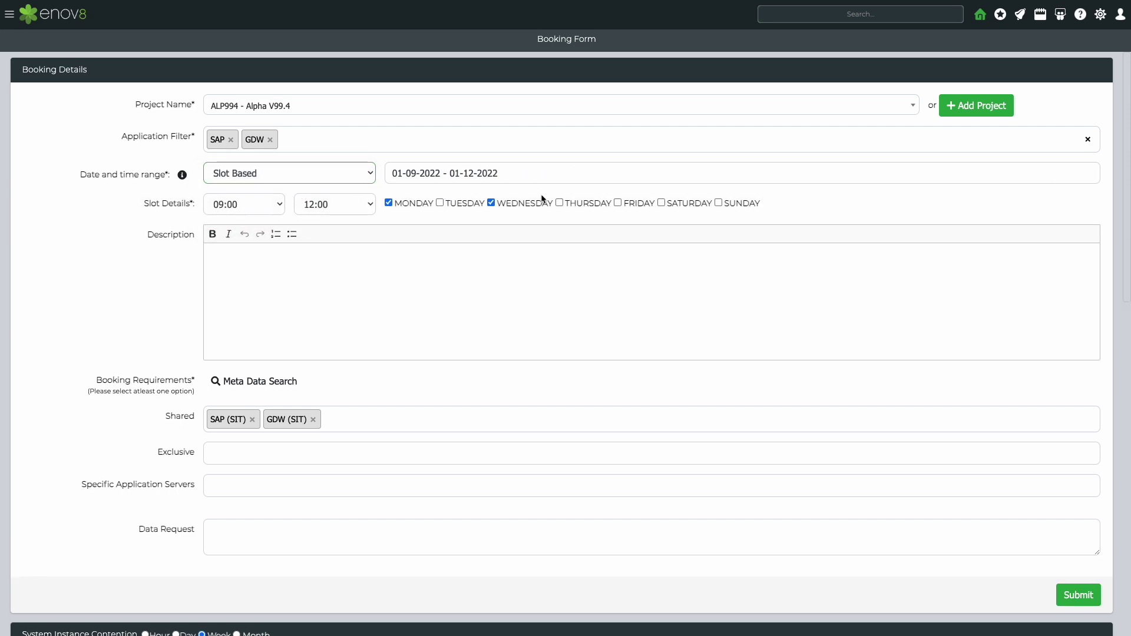
# Search system instance metadata by status 'InO', close the search, and scroll down the page.
pyautogui.click(218, 381)
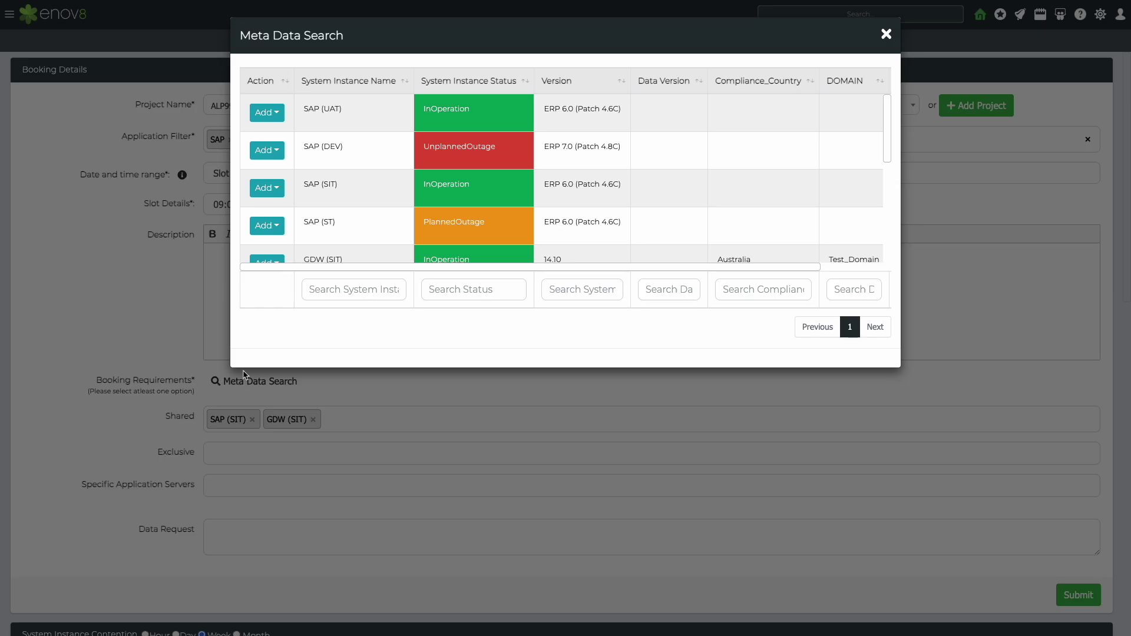
pyautogui.click(427, 289)
pyautogui.write('InO')
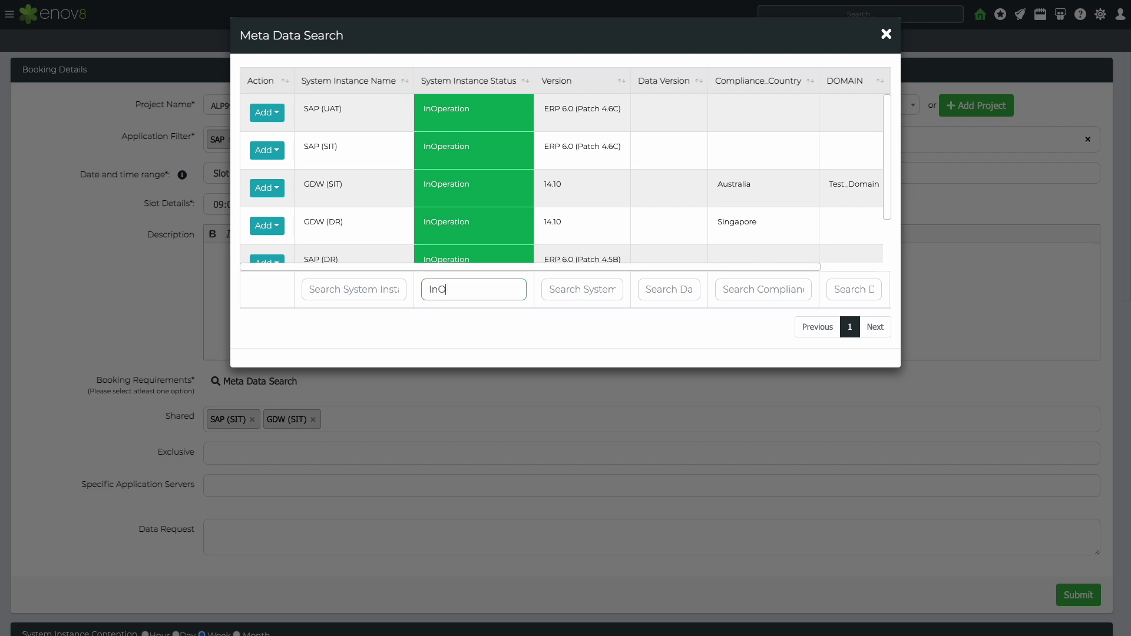
pyautogui.click(119, 321)
pyautogui.scroll(-5, 119, 320)
pyautogui.scroll(-4, 120, 323)
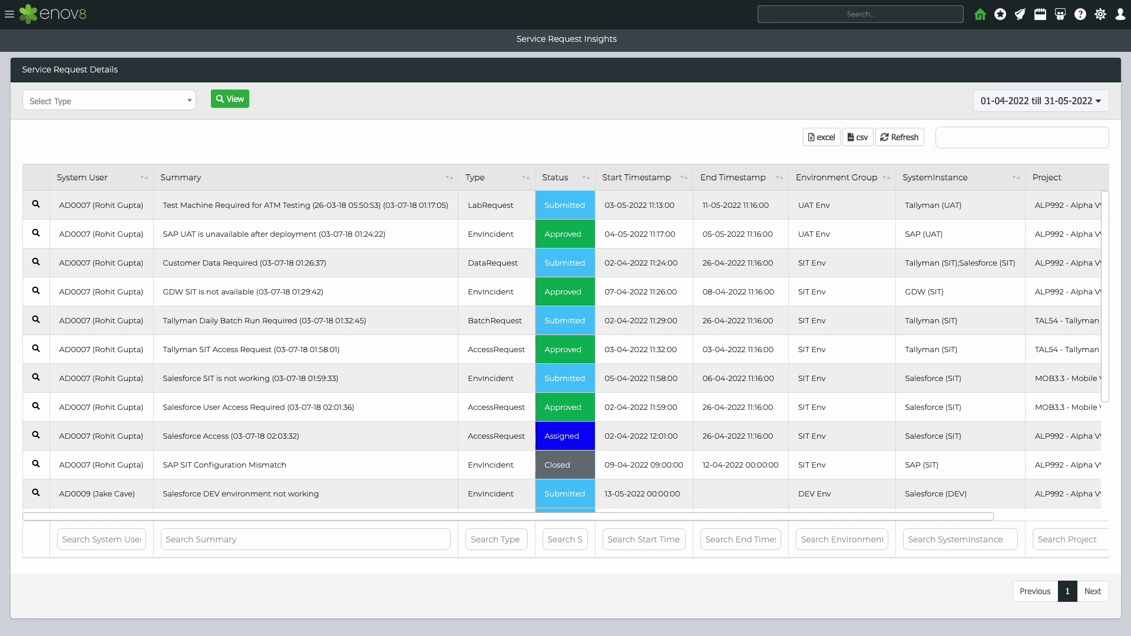
# Filter the service requests by environment group 'SIT'.
pyautogui.click(826, 540)
pyautogui.write('SIT')
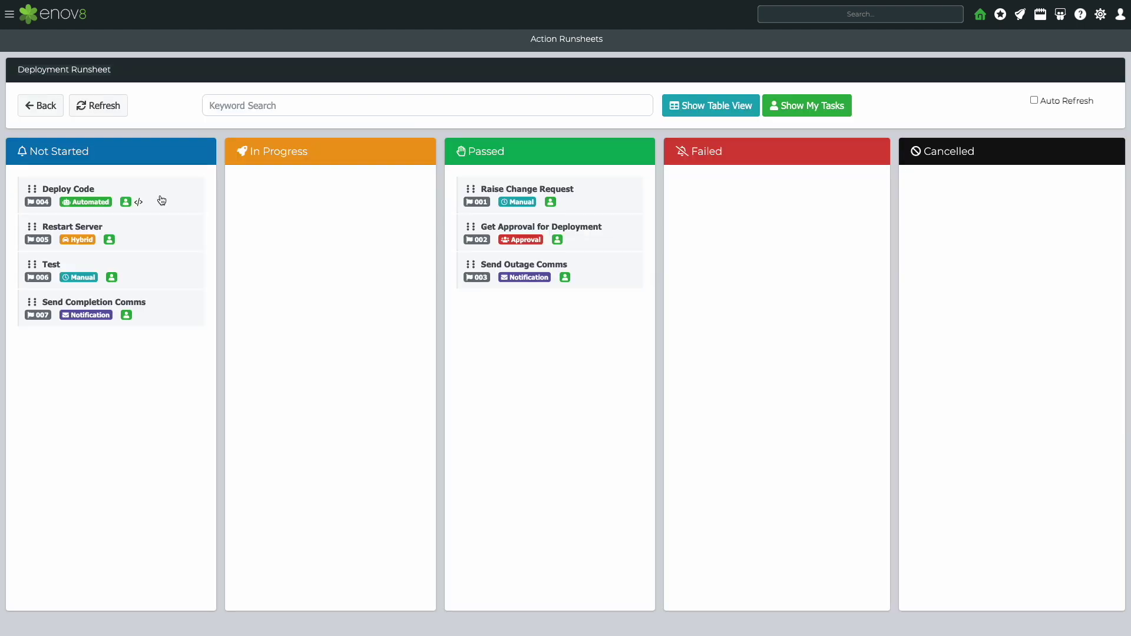
# Move Deploy Code to In Progress, run its DevOps script, refresh, and show the tasks as a table.
pyautogui.moveTo(162, 201); pyautogui.dragTo(363, 218)
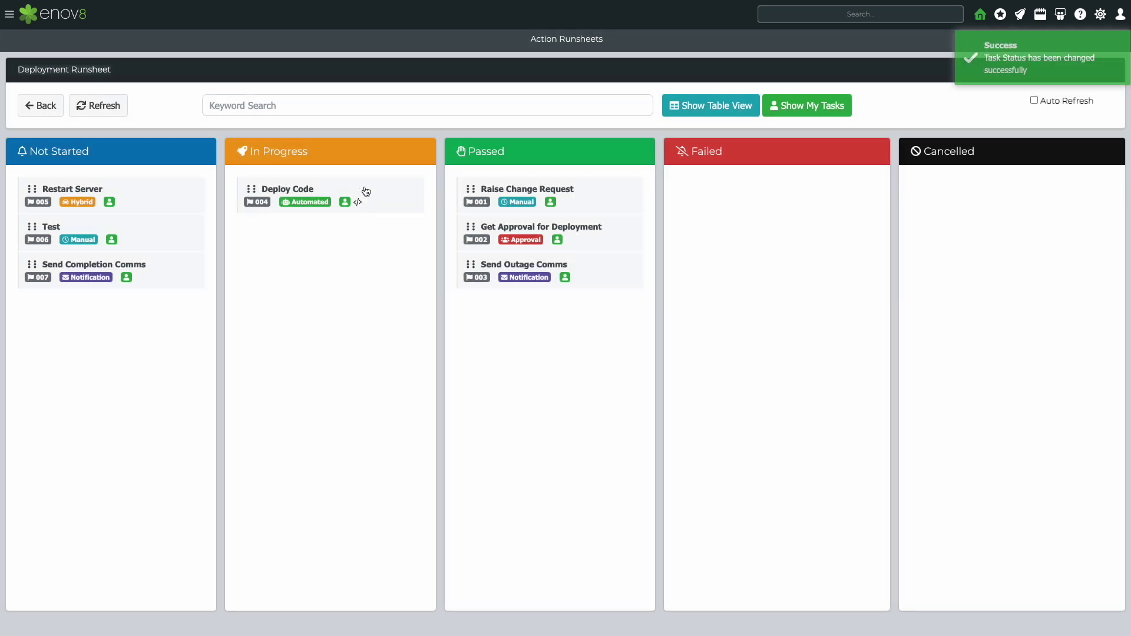
pyautogui.click(362, 190)
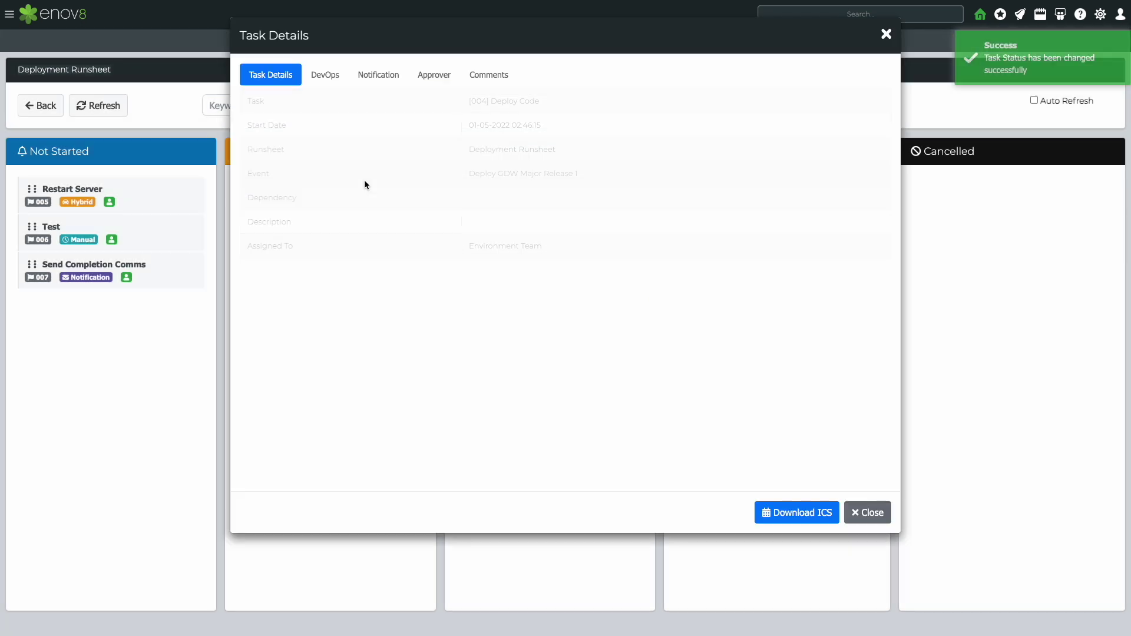
pyautogui.click(327, 80)
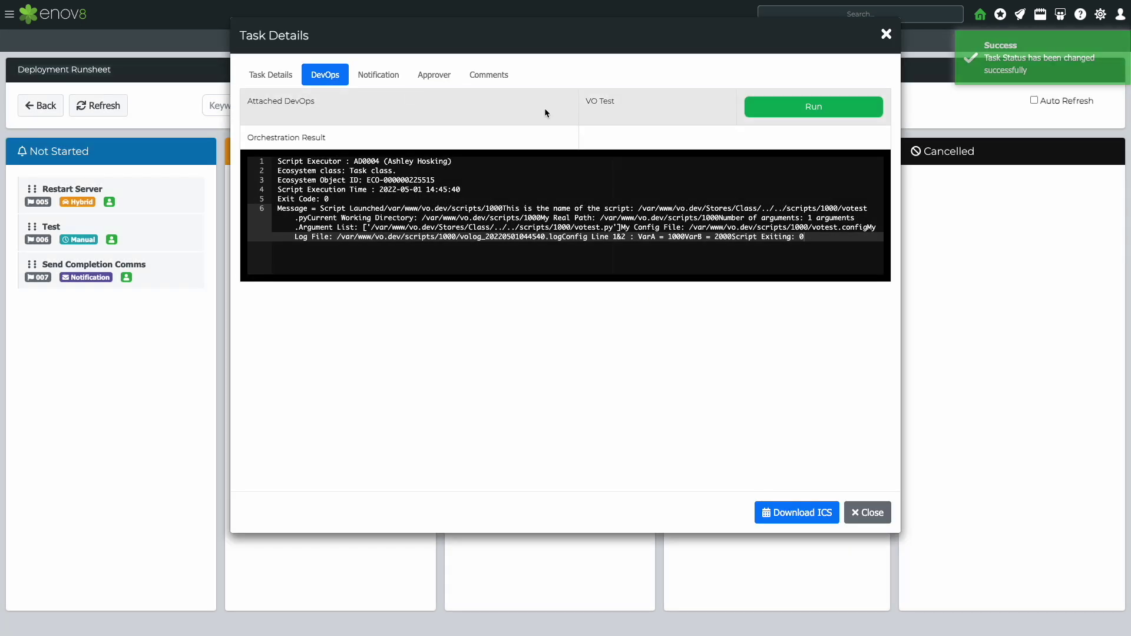
pyautogui.click(766, 114)
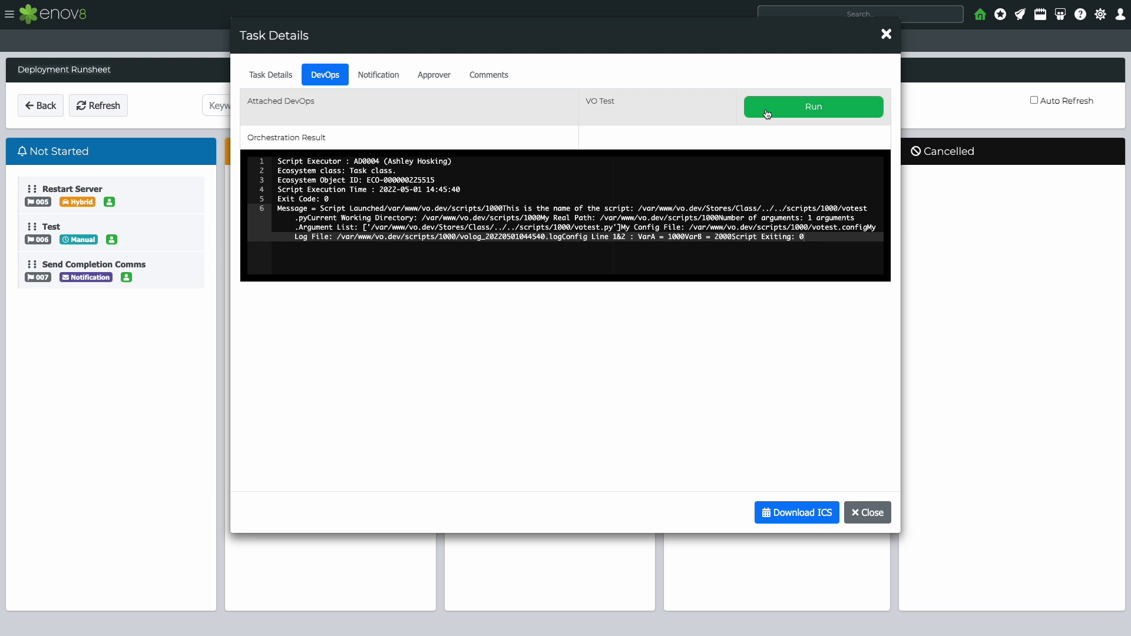
pyautogui.click(767, 114)
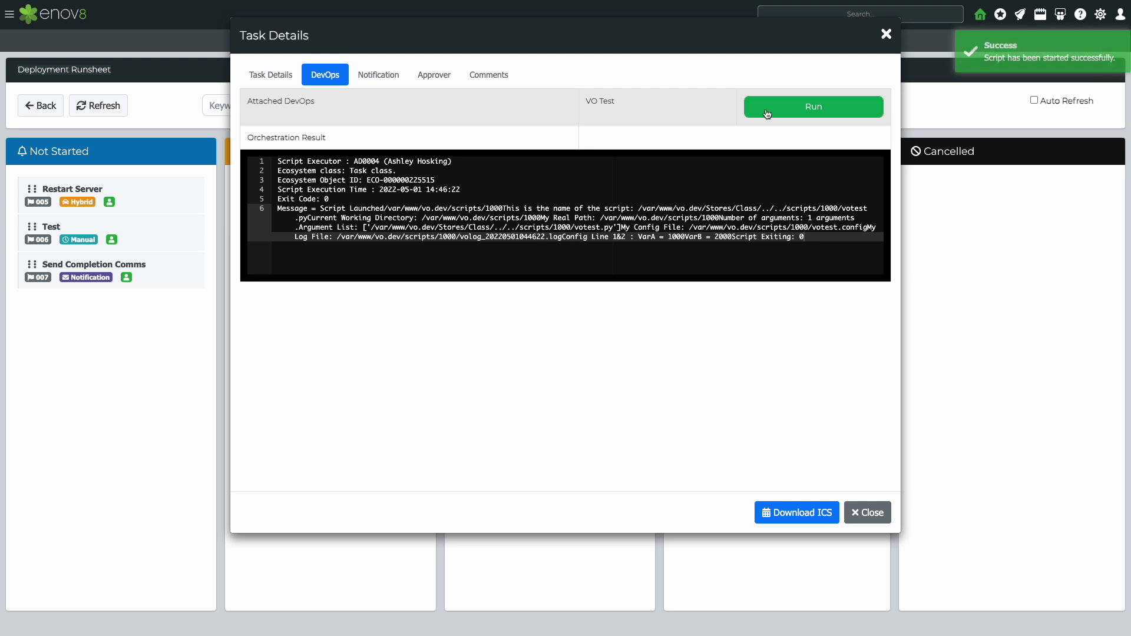
pyautogui.click(878, 513)
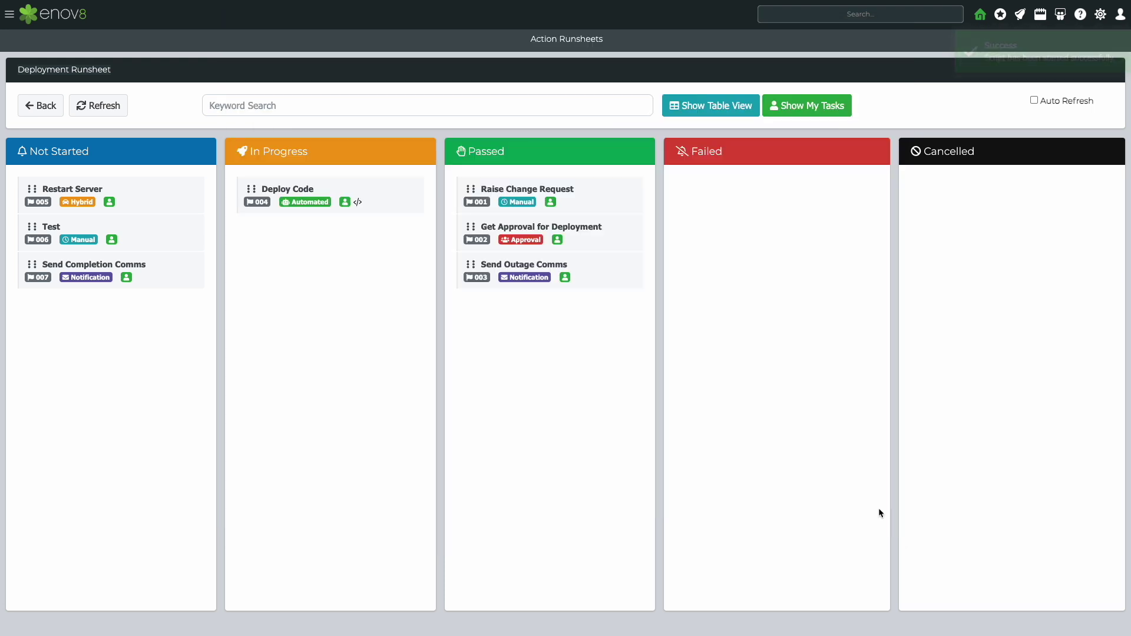
pyautogui.click(101, 109)
pyautogui.click(709, 111)
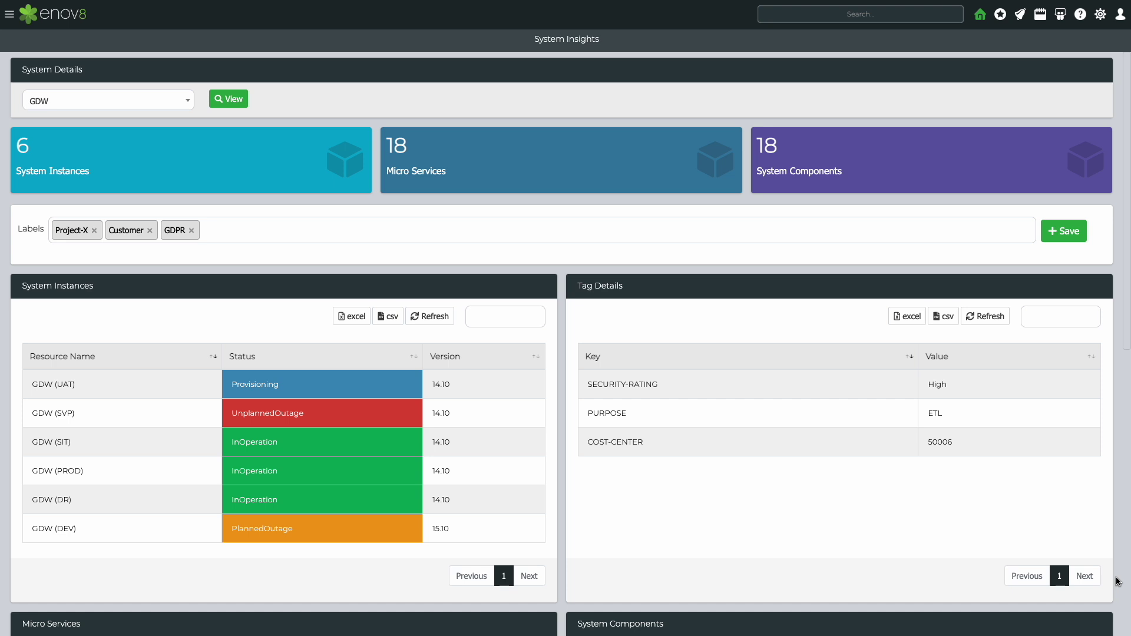
# Scroll down through the GDW System Insights page.
pyautogui.scroll(-10, 1118, 582)
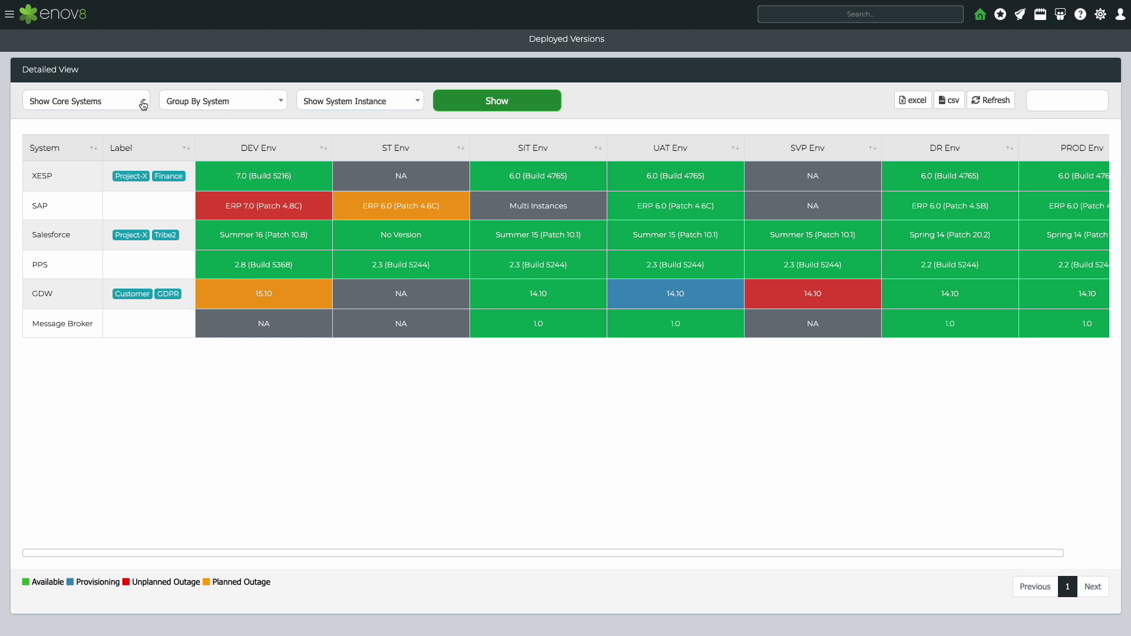
# Switch the Deployed Versions display to Show MicroService and reload the versions table.
pyautogui.click(143, 106)
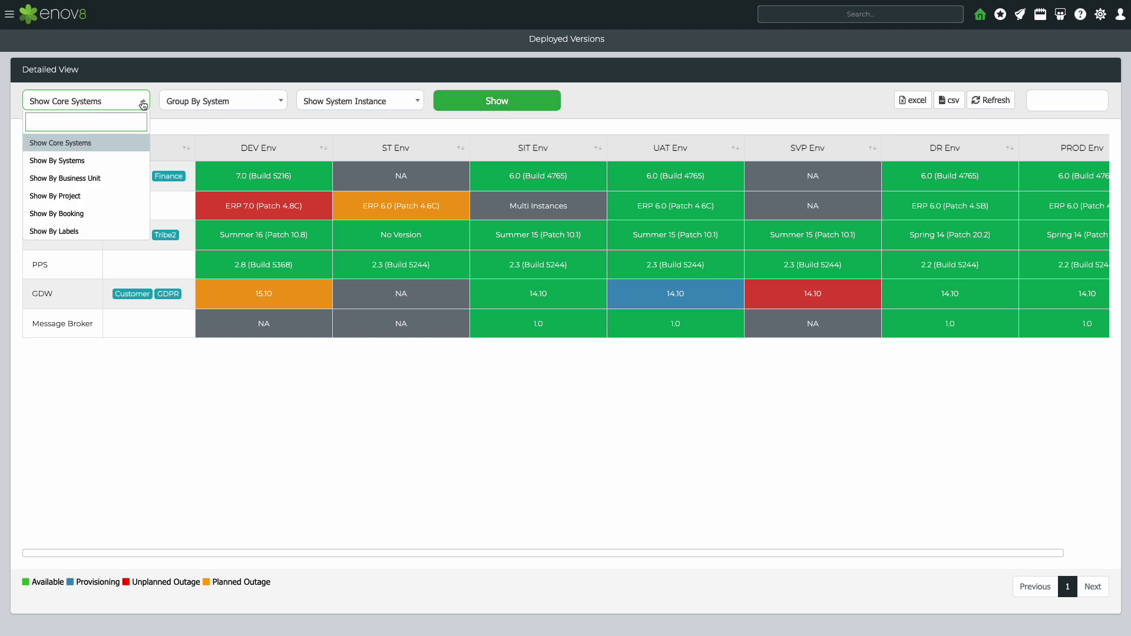
pyautogui.click(262, 102)
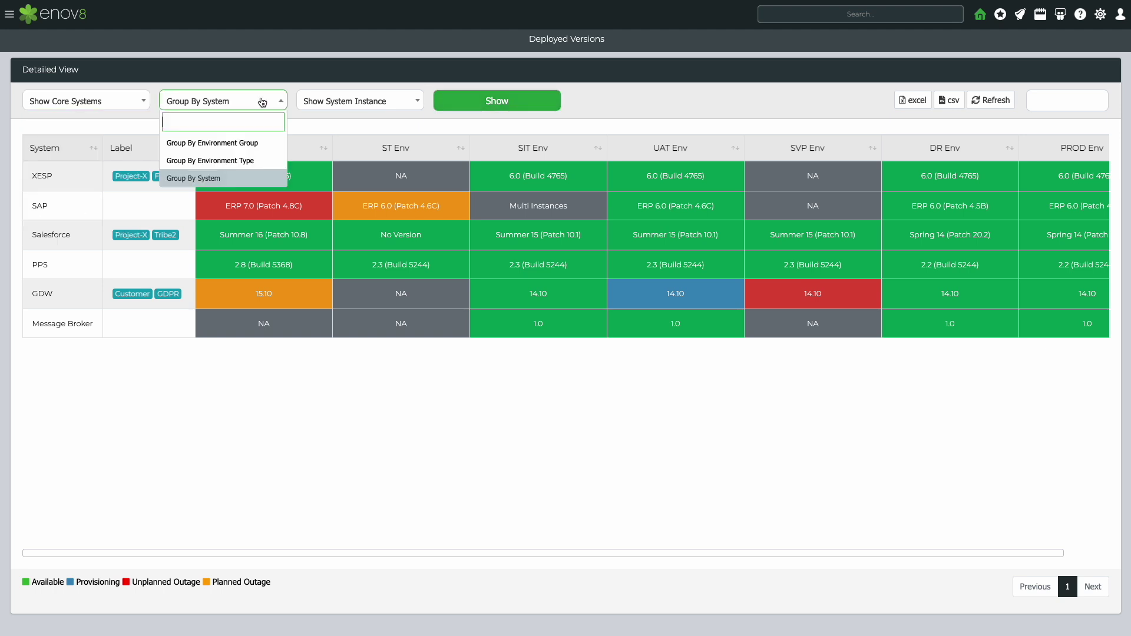
pyautogui.click(379, 105)
pyautogui.click(381, 175)
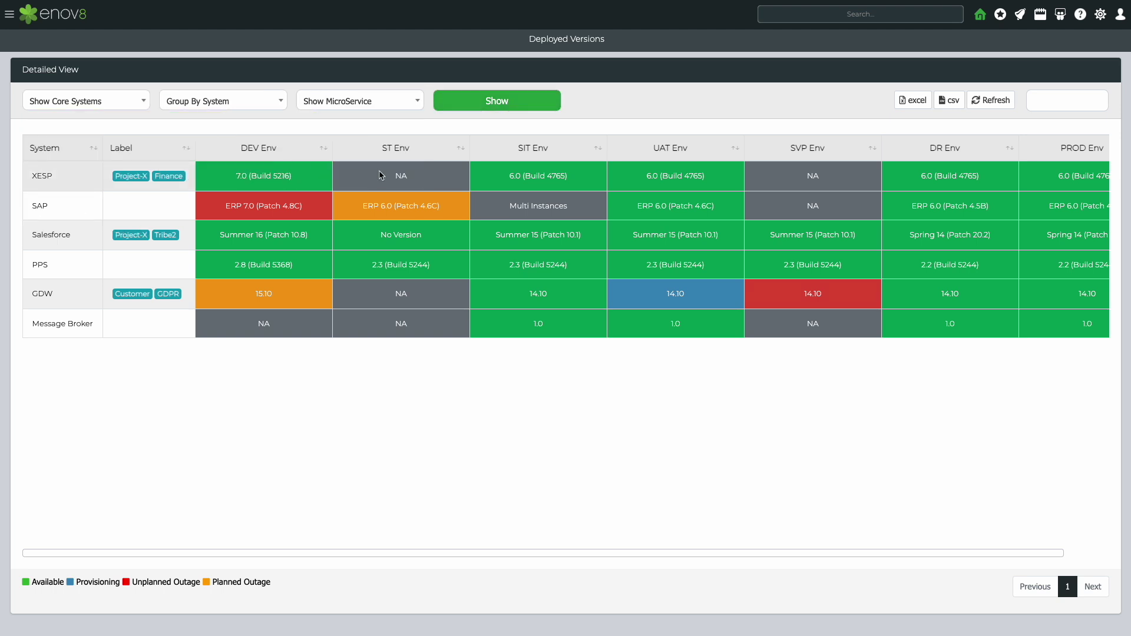
pyautogui.click(457, 105)
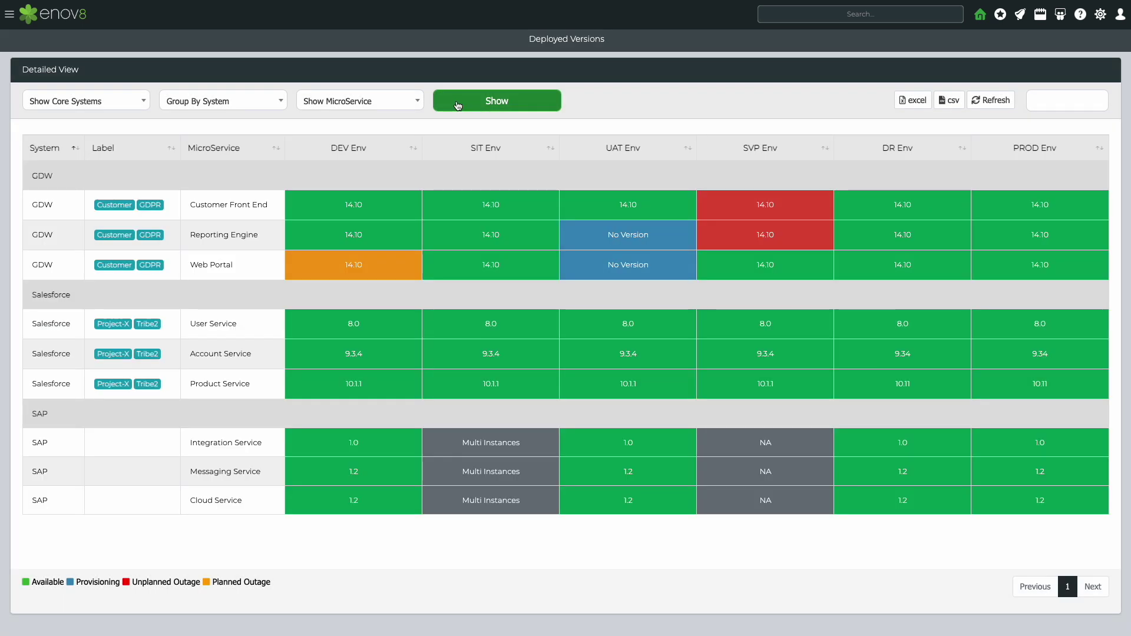